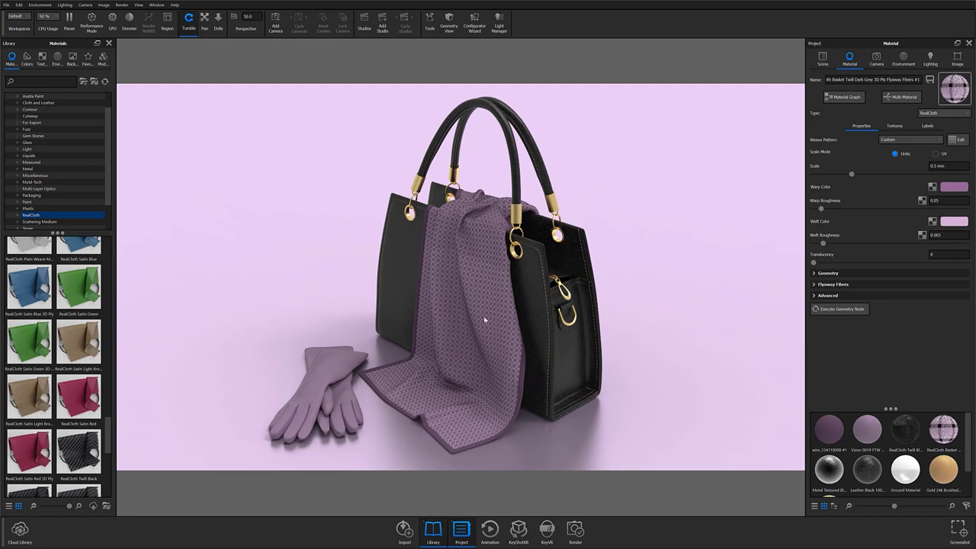
Increase the weft roughness of the scarf's RealCloth material to 0.103
{"action": "left_click", "coordinate": [857, 126]}
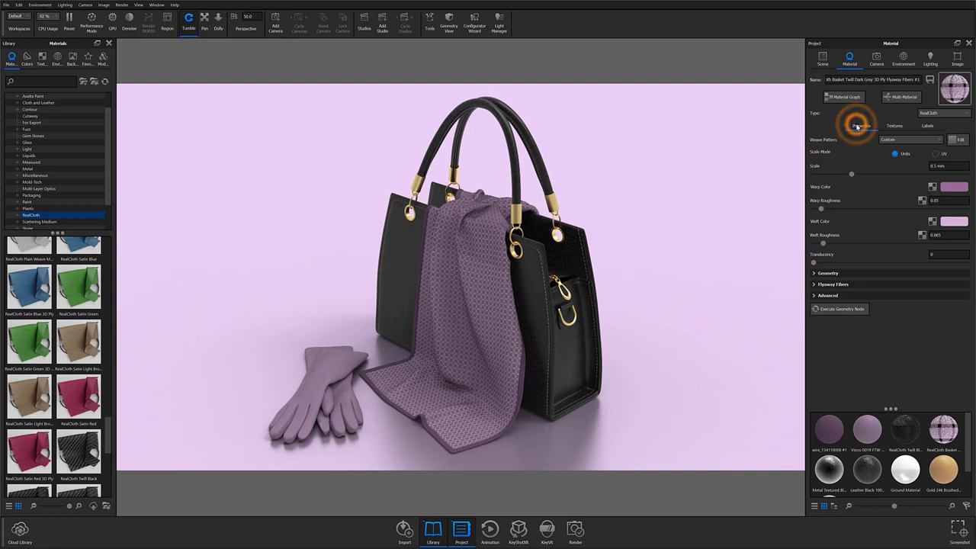
{"action": "left_click", "coordinate": [856, 62]}
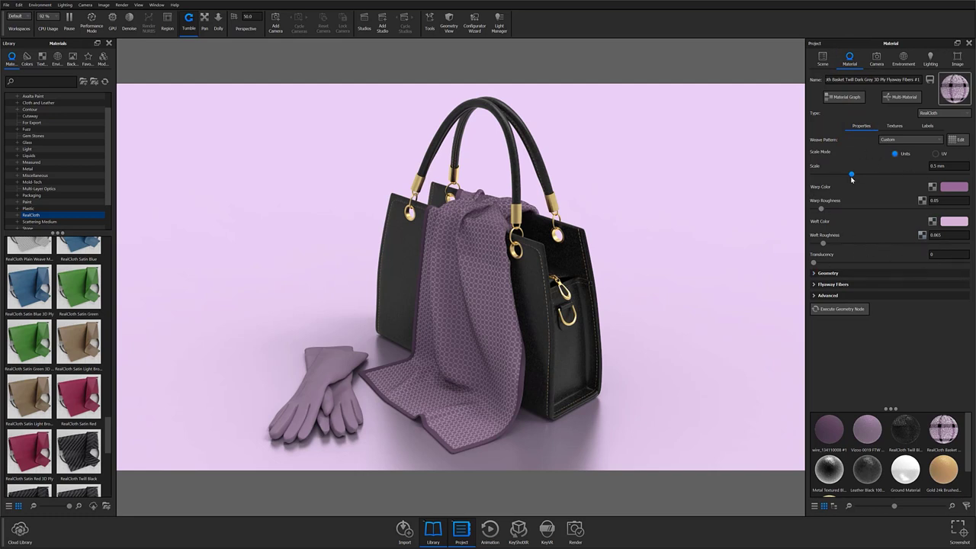
{"action": "left_click", "coordinate": [944, 188]}
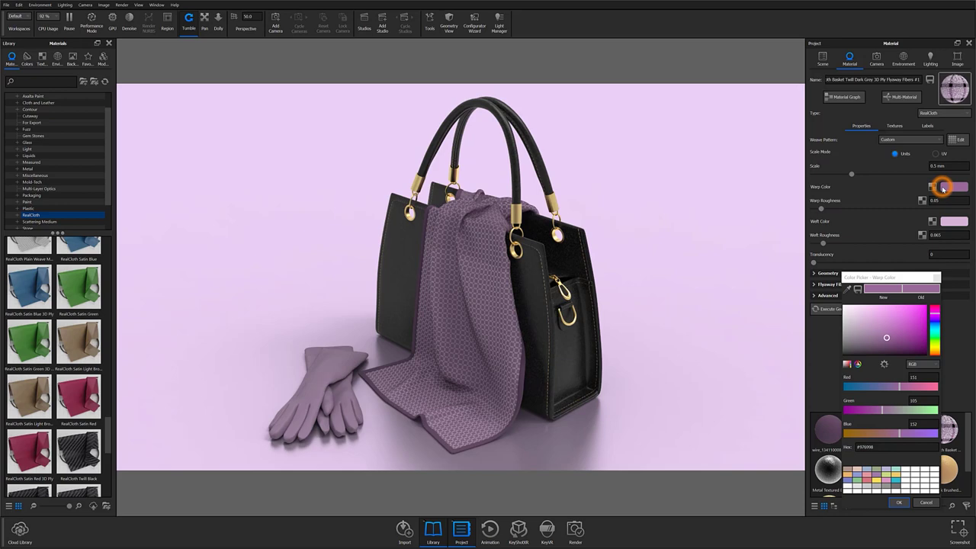
{"action": "left_click", "coordinate": [938, 279]}
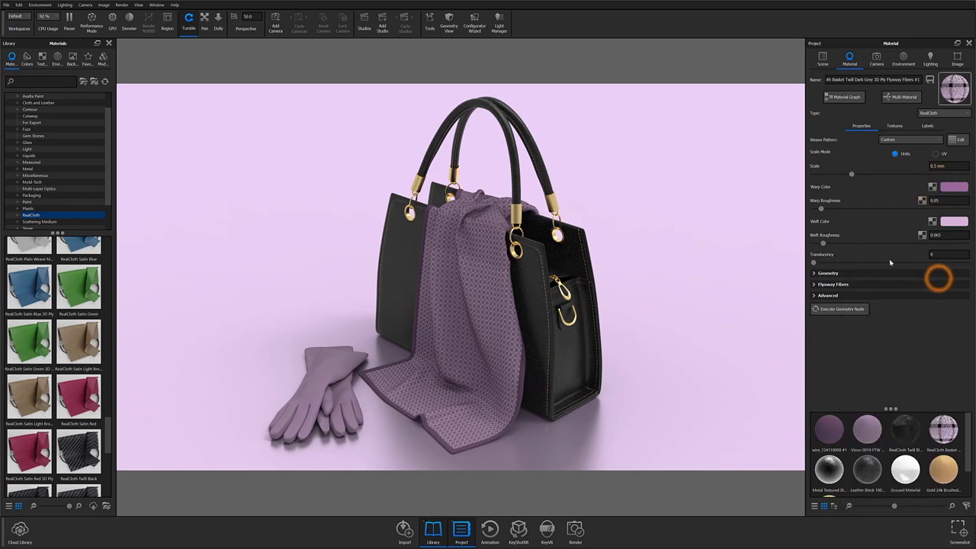
{"action": "left_click_drag", "start_coordinate": [822, 243], "coordinate": [832, 243]}
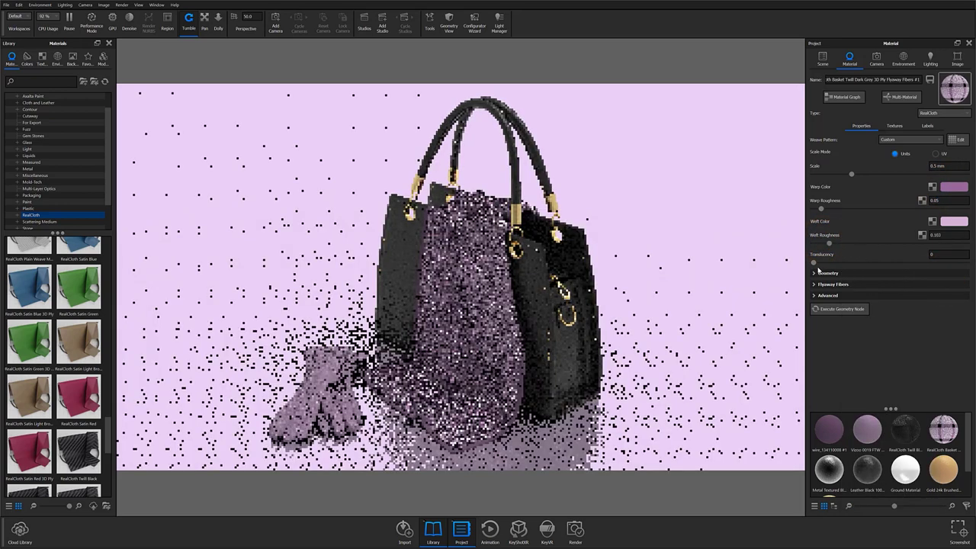
Keep the cloth's display mode on 3D Ply Geometry and turn on the Transparent option in its geometry settings
{"action": "left_click", "coordinate": [816, 273]}
{"action": "left_click", "coordinate": [886, 359]}
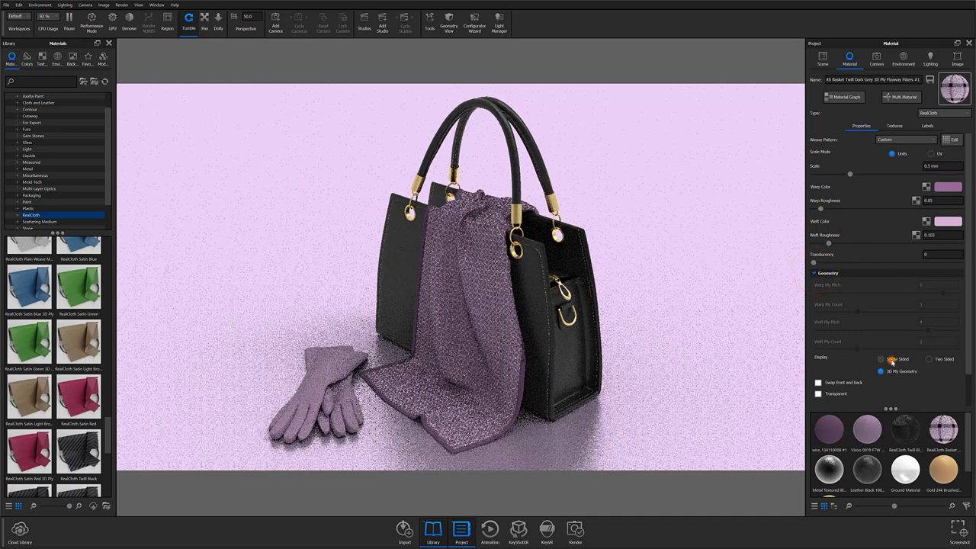
{"action": "left_click", "coordinate": [942, 359]}
{"action": "left_click", "coordinate": [904, 373]}
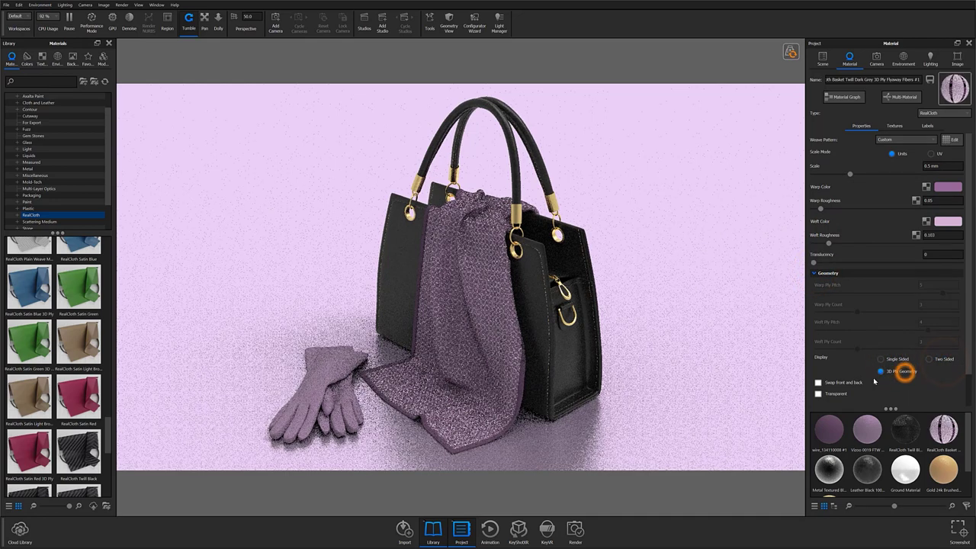
{"action": "left_click", "coordinate": [818, 393]}
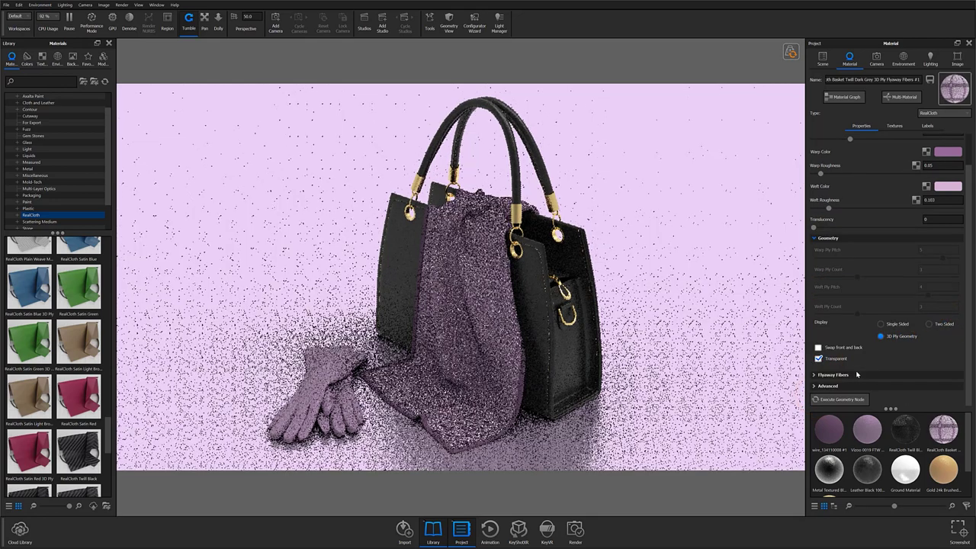
Examine the flyaway fiber and advanced settings of the cloth material, briefly toggling flyaway fibers on and off
{"action": "scroll", "coordinate": [820, 387], "scroll_direction": "down", "scroll_amount": 1}
{"action": "left_click", "coordinate": [815, 376]}
{"action": "scroll", "coordinate": [812, 372], "scroll_direction": "down", "scroll_amount": 4}
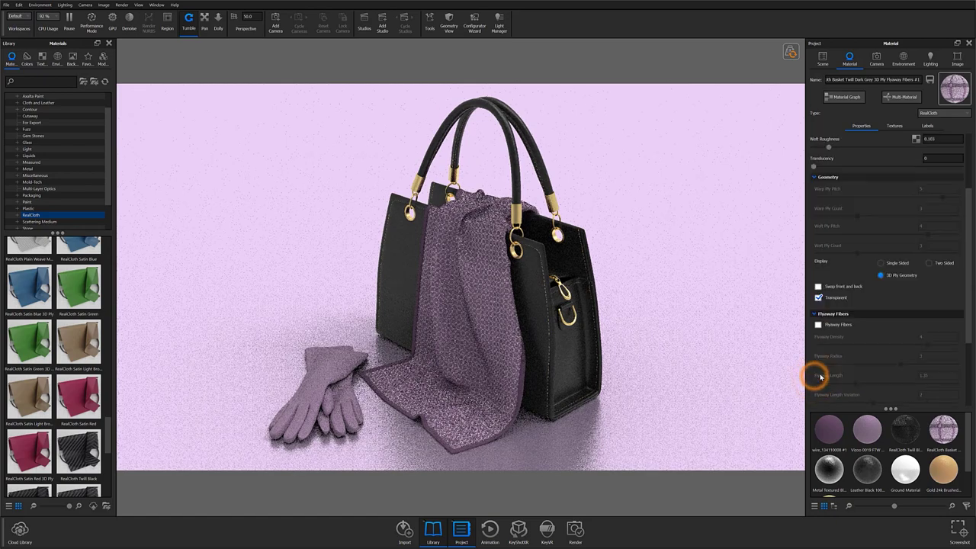
{"action": "left_click", "coordinate": [817, 234]}
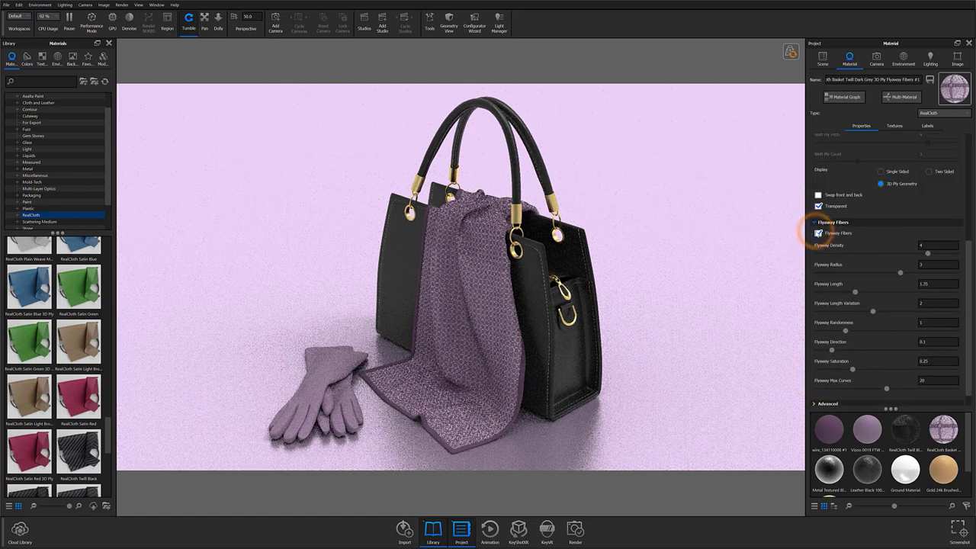
{"action": "left_click", "coordinate": [817, 233]}
{"action": "scroll", "coordinate": [820, 244], "scroll_direction": "down", "scroll_amount": 1}
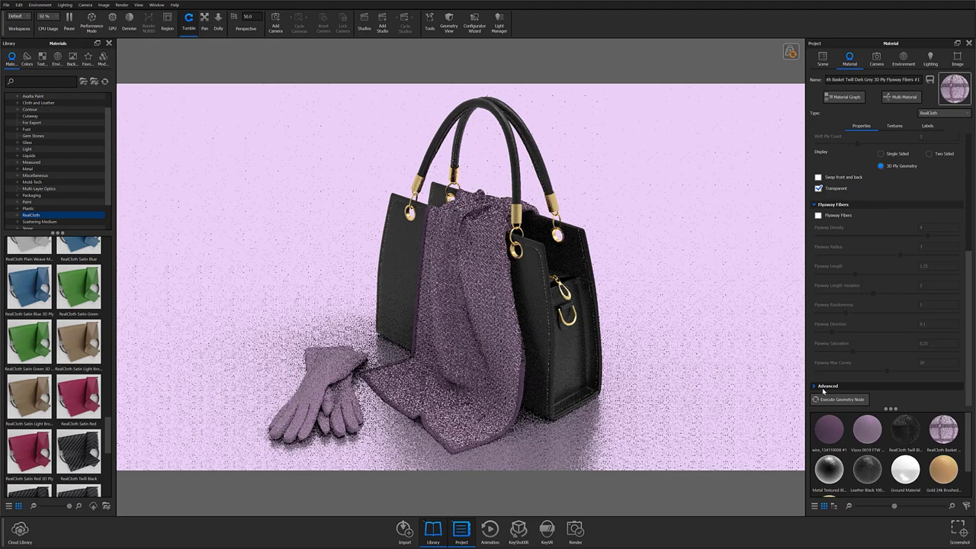
{"action": "left_click", "coordinate": [824, 387]}
{"action": "scroll", "coordinate": [838, 374], "scroll_direction": "down", "scroll_amount": 6}
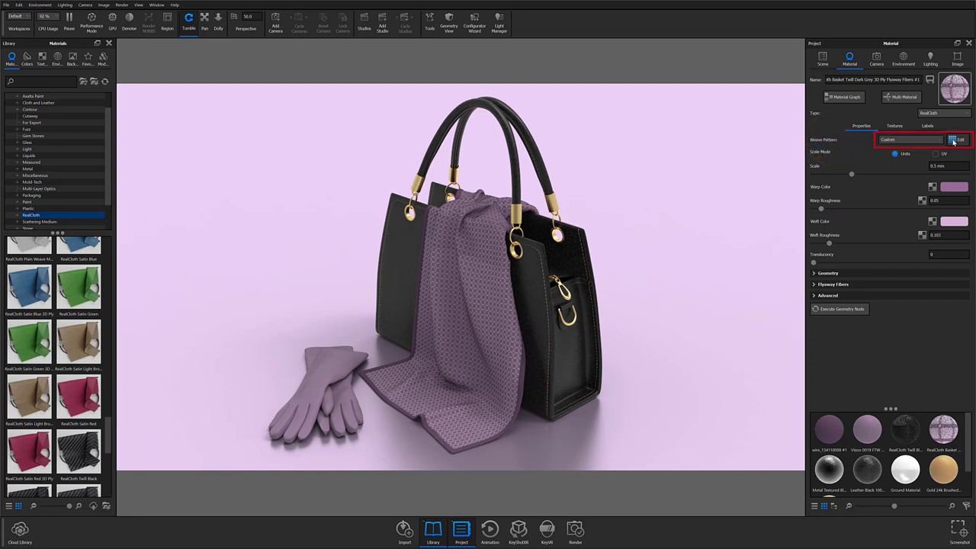
Browse the weave pattern presets available for the cloth material, leaving the pattern on Custom
{"action": "left_click", "coordinate": [917, 141]}
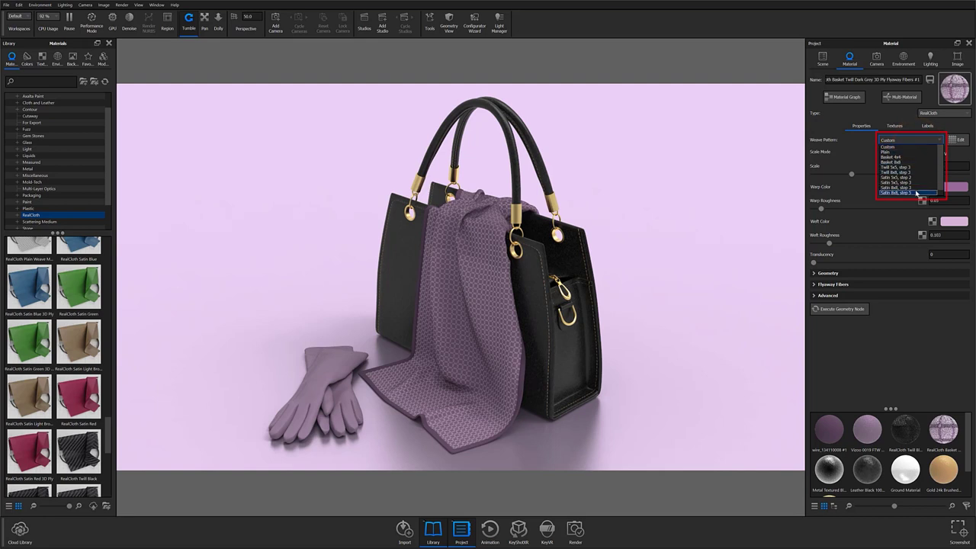
{"action": "left_click", "coordinate": [913, 140]}
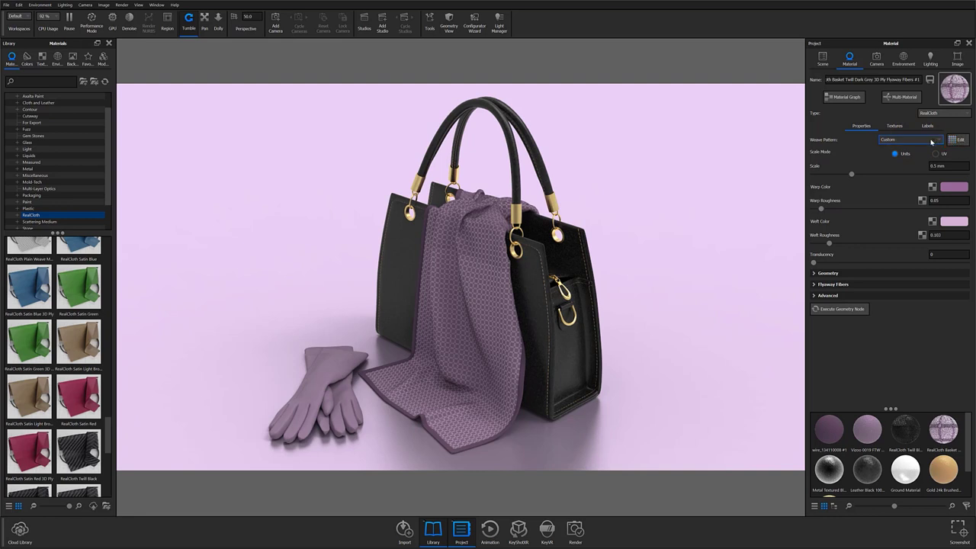
{"action": "left_click", "coordinate": [926, 139]}
{"action": "scroll", "coordinate": [902, 175], "scroll_direction": "down", "scroll_amount": 1}
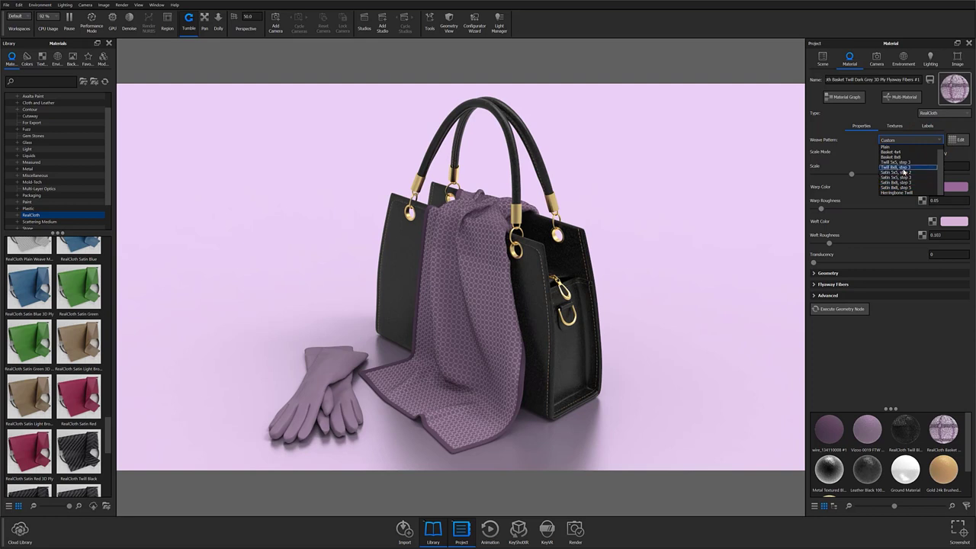
{"action": "left_click", "coordinate": [846, 152]}
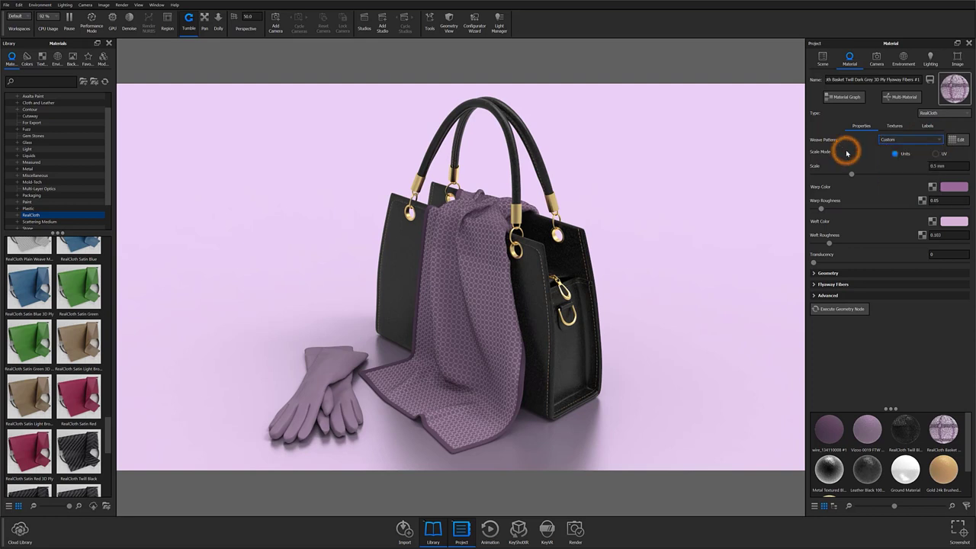
Open the scarf's custom weave pattern for editing and set its warp size to 24
{"action": "left_click", "coordinate": [954, 139]}
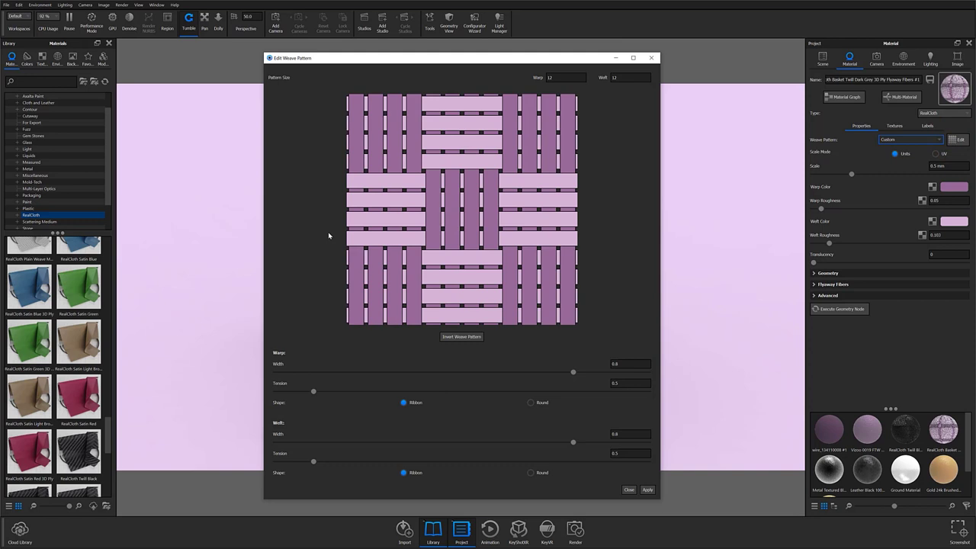
{"action": "double_click", "coordinate": [562, 77]}
{"action": "type", "text": "24"}
{"action": "key", "text": "Return"}
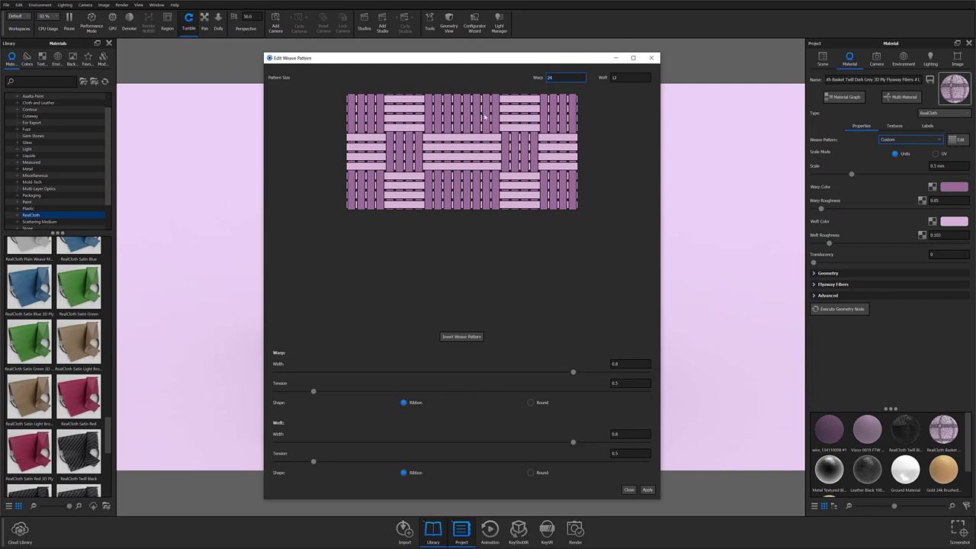
Customize the weave by flipping individual thread crossings in the upper middle block, both middle-row warp blocks and the lower middle block
{"action": "left_click", "coordinate": [484, 118]}
{"action": "left_click", "coordinate": [485, 110]}
{"action": "left_click", "coordinate": [479, 112]}
{"action": "left_click", "coordinate": [479, 110]}
{"action": "left_click", "coordinate": [481, 114]}
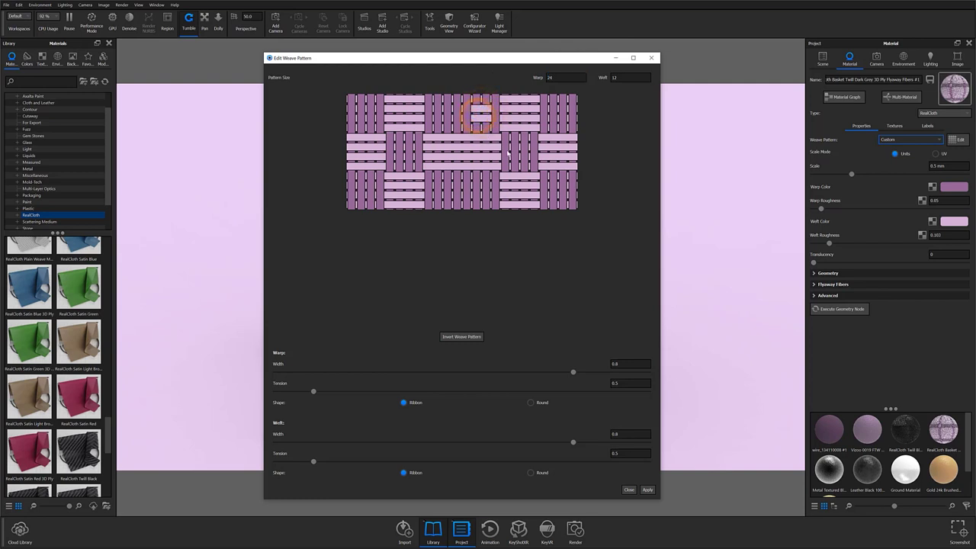
{"action": "left_click", "coordinate": [504, 150]}
{"action": "left_click", "coordinate": [503, 155]}
{"action": "left_click", "coordinate": [515, 153]}
{"action": "left_click", "coordinate": [514, 150]}
{"action": "left_click", "coordinate": [403, 156]}
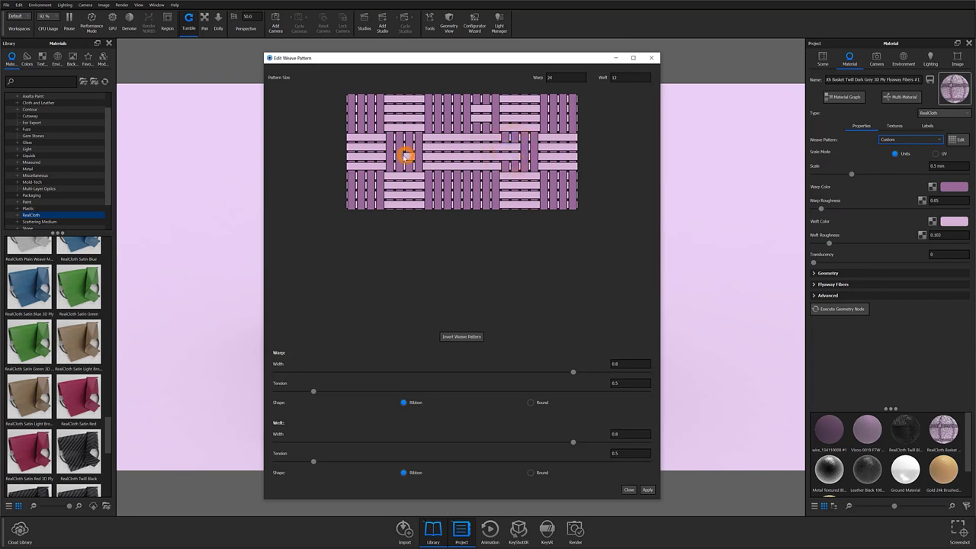
{"action": "left_click", "coordinate": [401, 148]}
{"action": "left_click", "coordinate": [410, 147]}
{"action": "left_click", "coordinate": [427, 183]}
{"action": "left_click", "coordinate": [428, 192]}
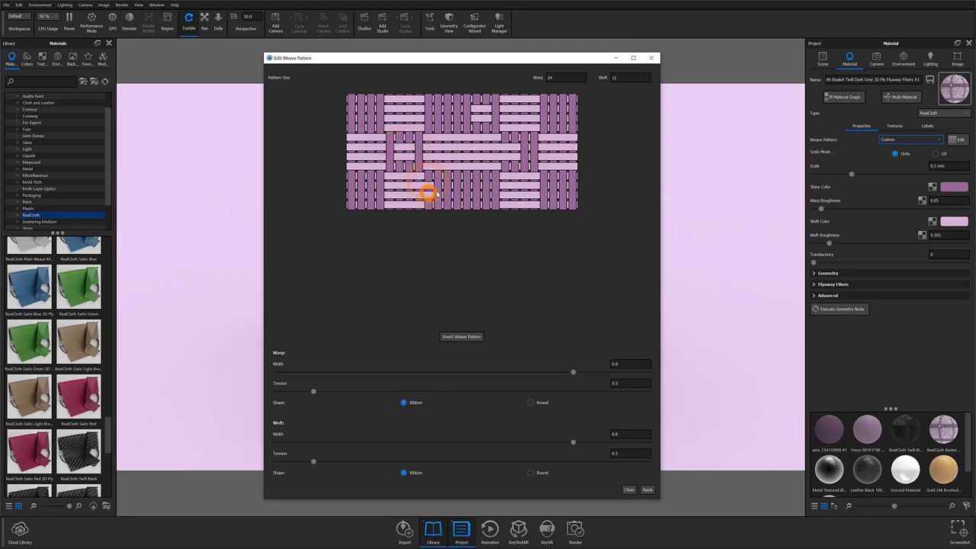
{"action": "left_click", "coordinate": [443, 184]}
{"action": "left_click", "coordinate": [444, 184]}
{"action": "left_click", "coordinate": [445, 192]}
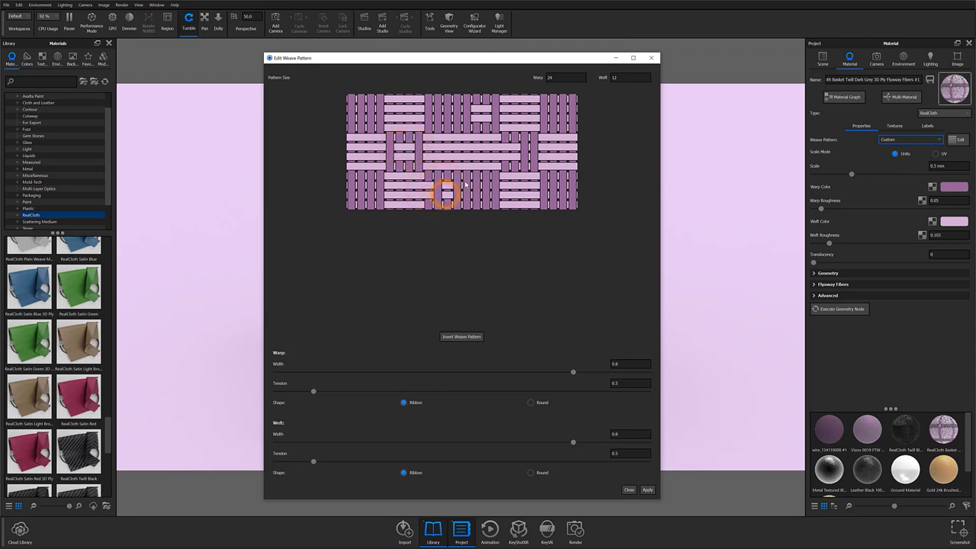
{"action": "left_click", "coordinate": [465, 184]}
{"action": "left_click", "coordinate": [465, 192]}
{"action": "left_click", "coordinate": [466, 196]}
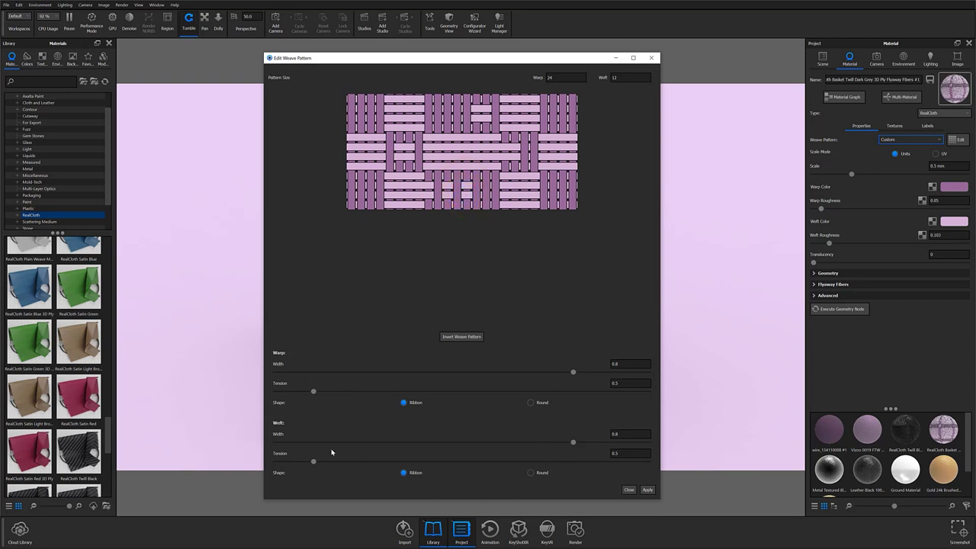
Set the warp width to 0.882, slightly raise the warp tension and weft width, and apply the weave by executing the geometry nodes
{"action": "left_click_drag", "start_coordinate": [573, 372], "coordinate": [604, 372]}
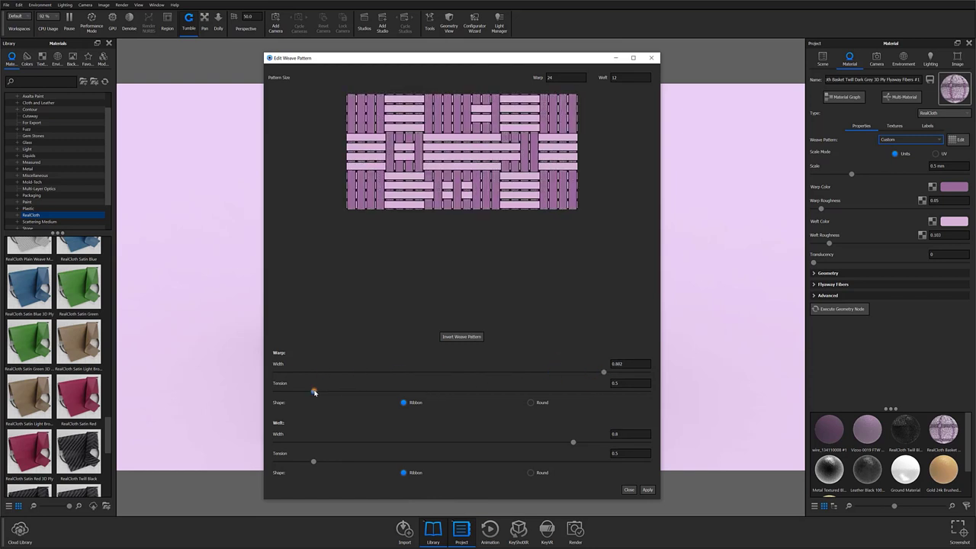
{"action": "left_click_drag", "start_coordinate": [314, 392], "coordinate": [336, 395]}
{"action": "mouse_move", "coordinate": [574, 444]}
{"action": "left_mouse_down"}
{"action": "mouse_move", "coordinate": [317, 442]}
{"action": "mouse_move", "coordinate": [586, 447]}
{"action": "left_mouse_up"}
{"action": "left_click", "coordinate": [417, 473]}
{"action": "left_click", "coordinate": [646, 490]}
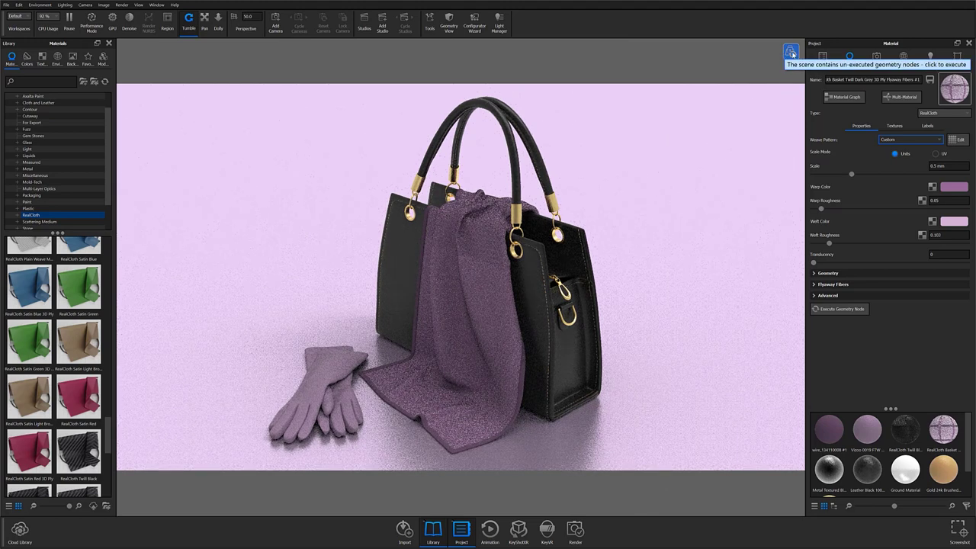
{"action": "left_click", "coordinate": [791, 53]}
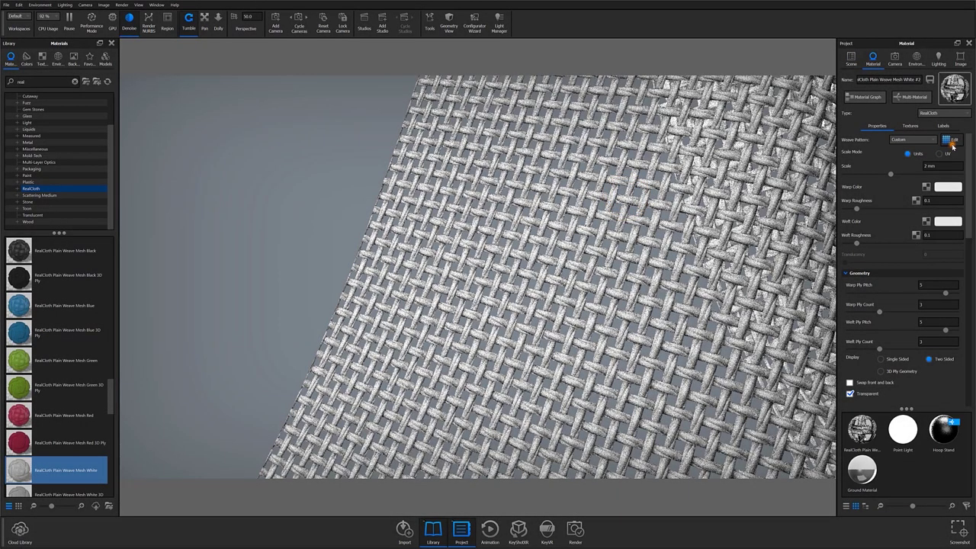
Reconnect the mesh's RealCloth node to the material's Geometry input in the material graph, keeping the graph clear of the render
{"action": "left_click", "coordinate": [951, 141]}
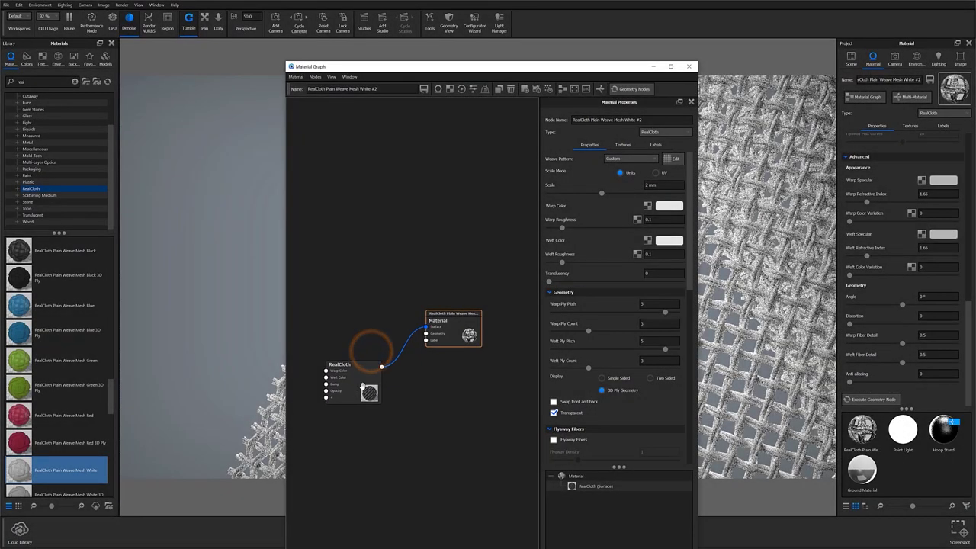
{"action": "left_click_drag", "start_coordinate": [381, 367], "coordinate": [426, 333]}
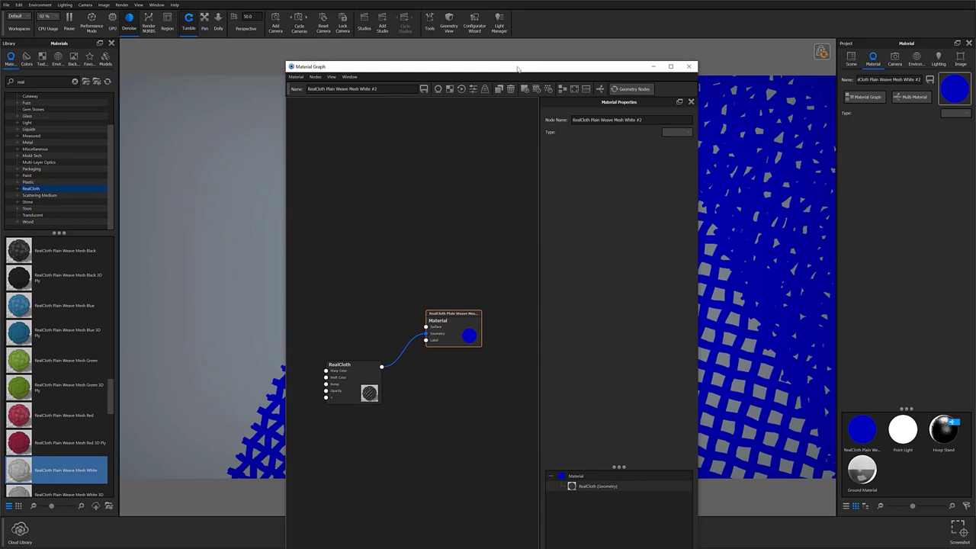
{"action": "left_click_drag", "start_coordinate": [518, 67], "coordinate": [332, 48]}
{"action": "left_click_drag", "start_coordinate": [277, 321], "coordinate": [296, 354]}
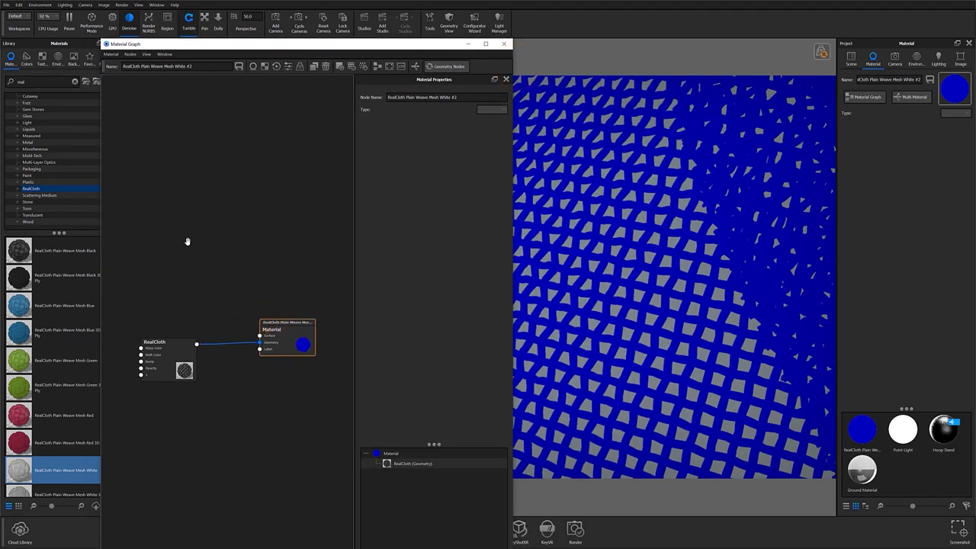
Search the material library for metal, add Metal Rough Grey to the graph, and connect it to the material's Surface input
{"action": "double_click", "coordinate": [37, 81]}
{"action": "type", "text": "metal"}
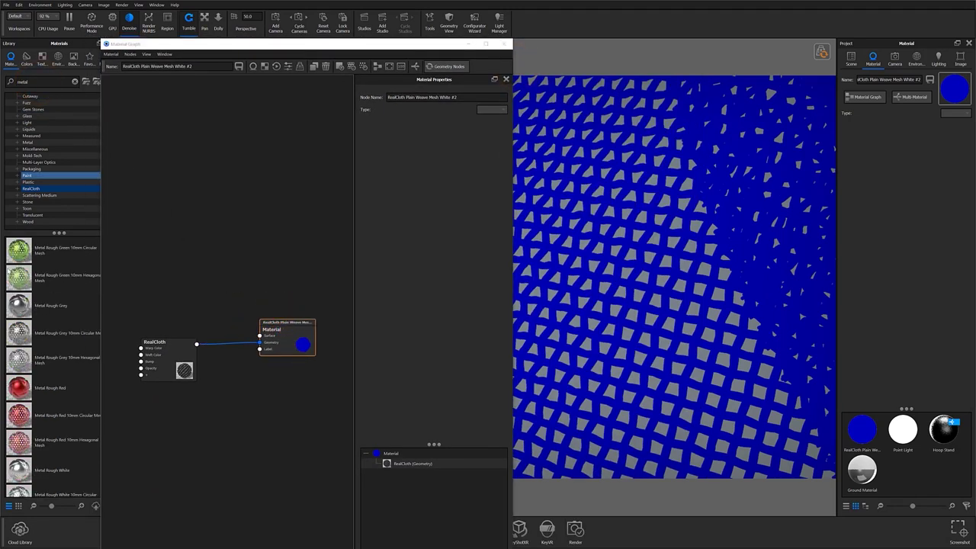
{"action": "left_click", "coordinate": [15, 307]}
{"action": "left_click_drag", "start_coordinate": [18, 314], "coordinate": [174, 295]}
{"action": "left_click_drag", "start_coordinate": [279, 98], "coordinate": [260, 336]}
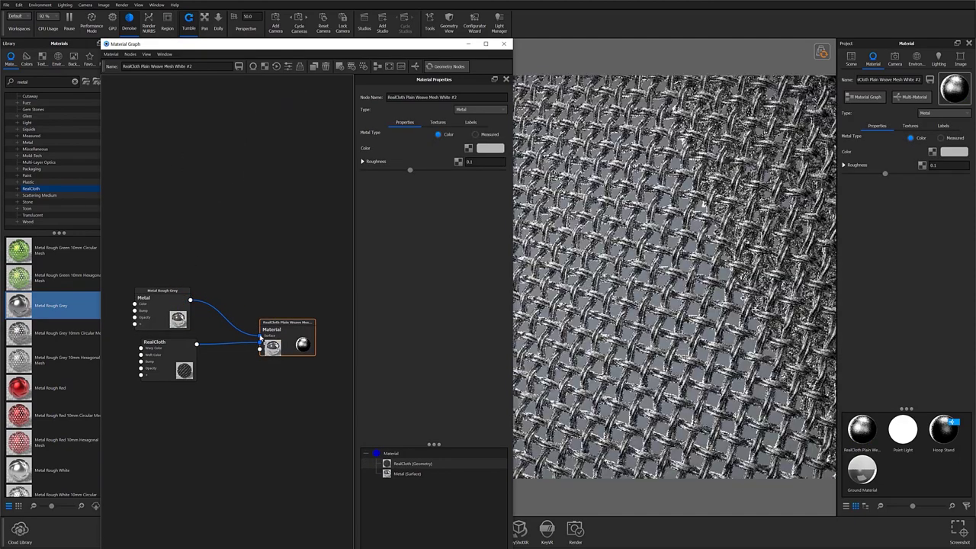
Execute the pending geometry nodes and minimize the material graph to inspect the metal wire mesh up close
{"action": "left_click", "coordinate": [821, 51]}
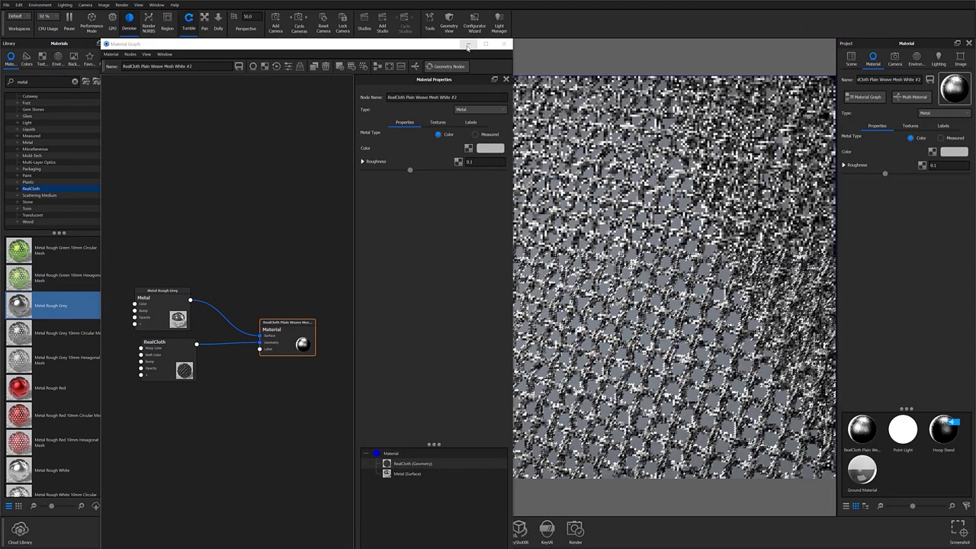
{"action": "left_click", "coordinate": [468, 44]}
{"action": "scroll", "coordinate": [563, 392], "scroll_direction": "up", "scroll_amount": 8}
{"action": "scroll", "coordinate": [562, 392], "scroll_direction": "down", "scroll_amount": 3}
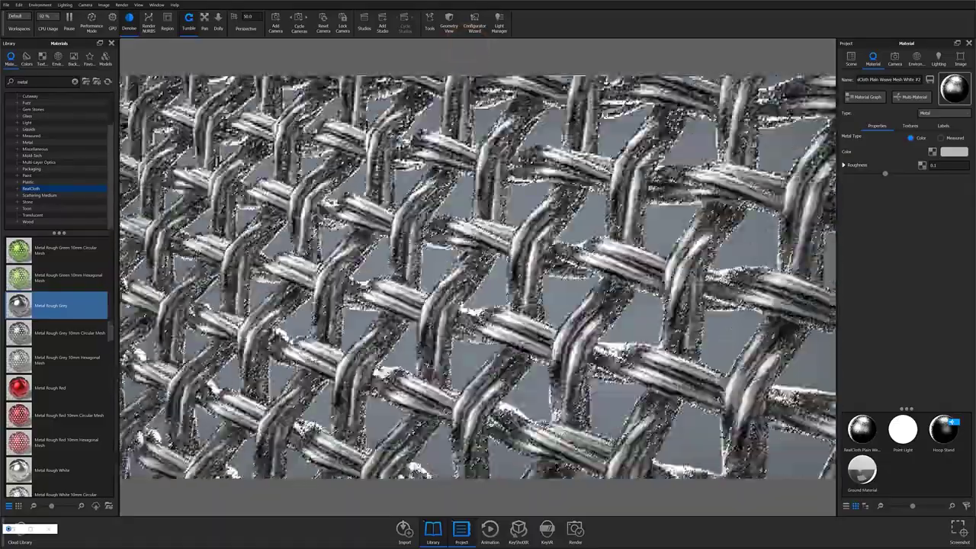
{"action": "left_click", "coordinate": [554, 346]}
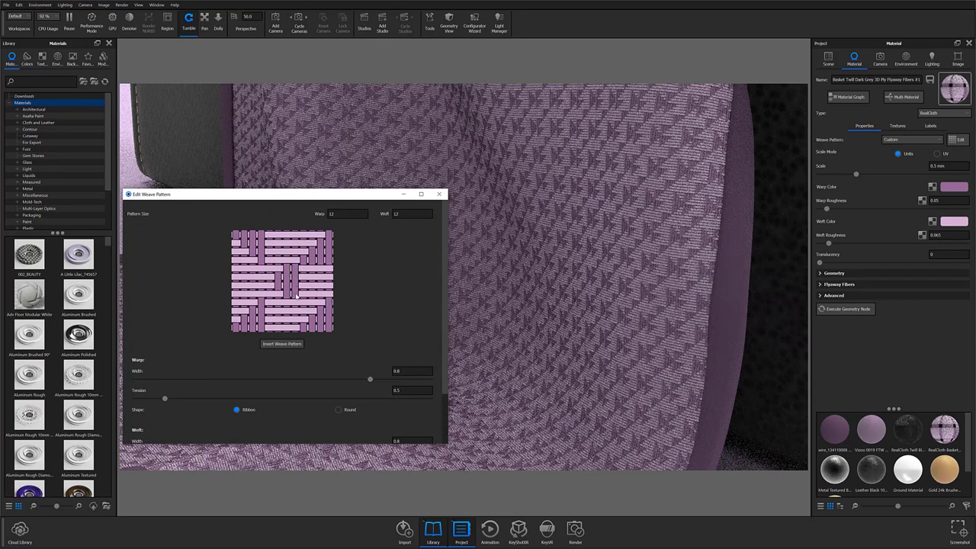
Rework the scarf's 12 by 12 weave by flipping thread crossings into symmetrical warp and weft blocks with light weft threads at the corners
{"action": "left_click", "coordinate": [295, 295]}
{"action": "left_click", "coordinate": [295, 269]}
{"action": "left_click", "coordinate": [304, 251]}
{"action": "left_click", "coordinate": [304, 243]}
{"action": "left_click", "coordinate": [320, 235]}
{"action": "left_click", "coordinate": [311, 243]}
{"action": "left_click", "coordinate": [312, 235]}
{"action": "left_click", "coordinate": [304, 235]}
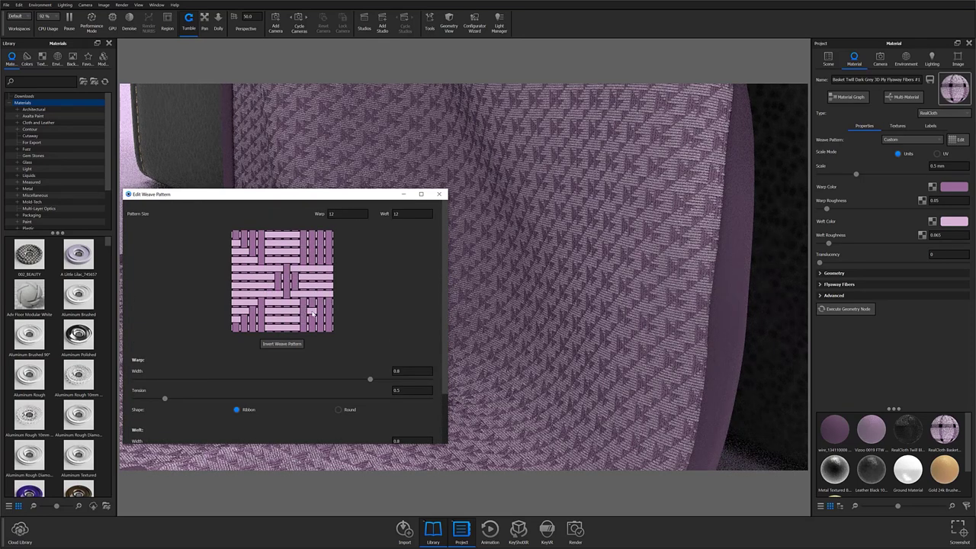
{"action": "left_click", "coordinate": [312, 311]}
{"action": "left_click", "coordinate": [244, 311]}
{"action": "left_click", "coordinate": [253, 302]}
{"action": "left_click", "coordinate": [244, 302]}
{"action": "left_click", "coordinate": [236, 302]}
{"action": "left_click", "coordinate": [235, 311]}
{"action": "left_click", "coordinate": [236, 320]}
{"action": "left_click", "coordinate": [252, 261]}
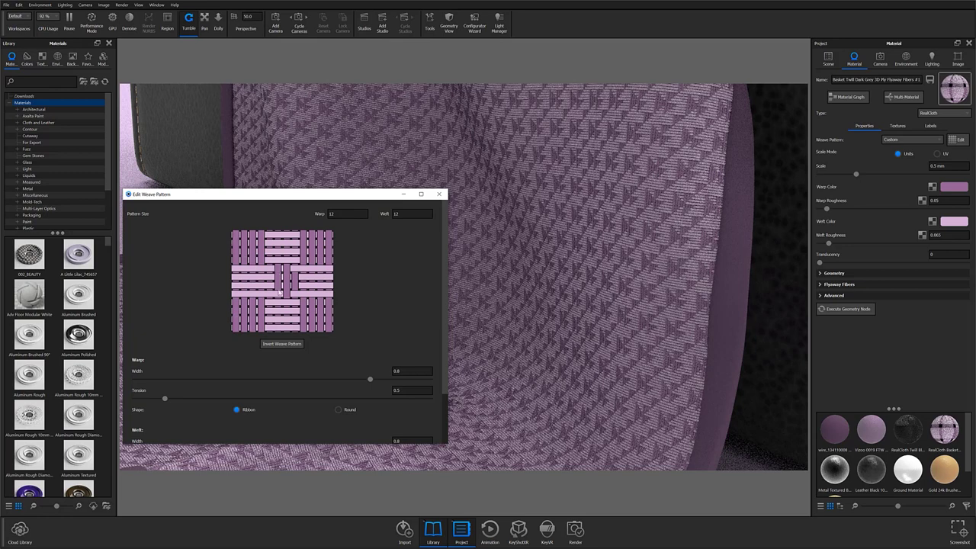
{"action": "left_click", "coordinate": [262, 262]}
{"action": "left_click", "coordinate": [303, 260]}
{"action": "left_click", "coordinate": [304, 303]}
{"action": "left_click", "coordinate": [261, 302]}
{"action": "left_click", "coordinate": [235, 328]}
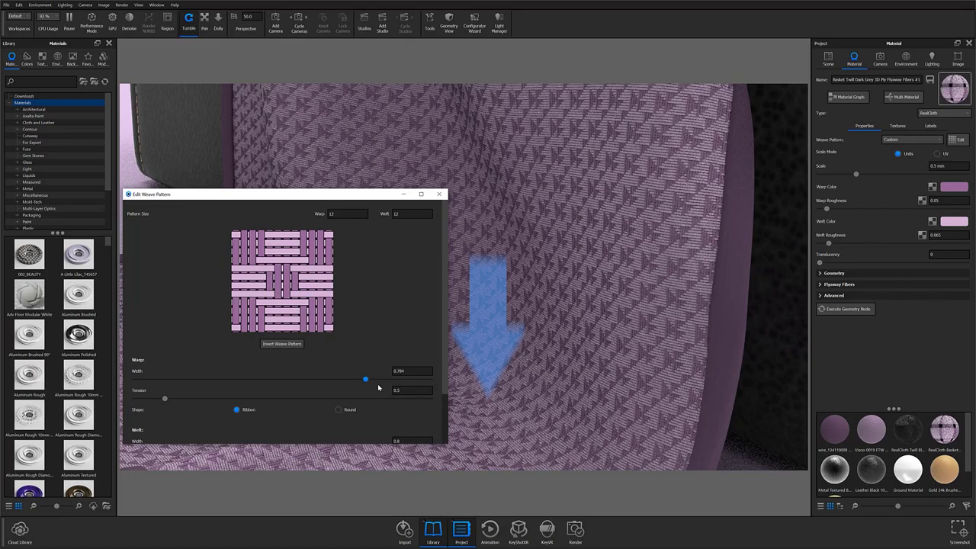
{"action": "scroll", "coordinate": [377, 384], "scroll_direction": "down", "scroll_amount": 5}
{"action": "scroll", "coordinate": [378, 383], "scroll_direction": "up", "scroll_amount": 5}
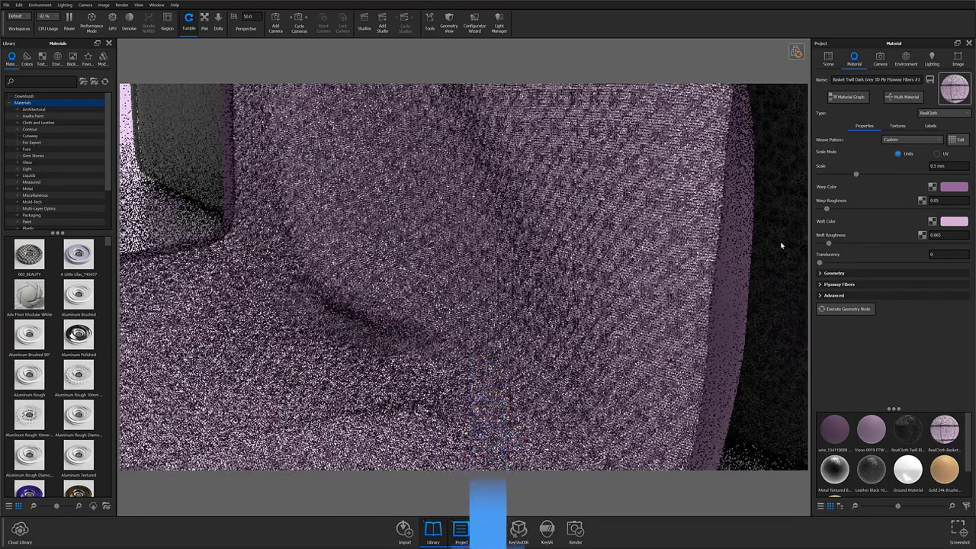